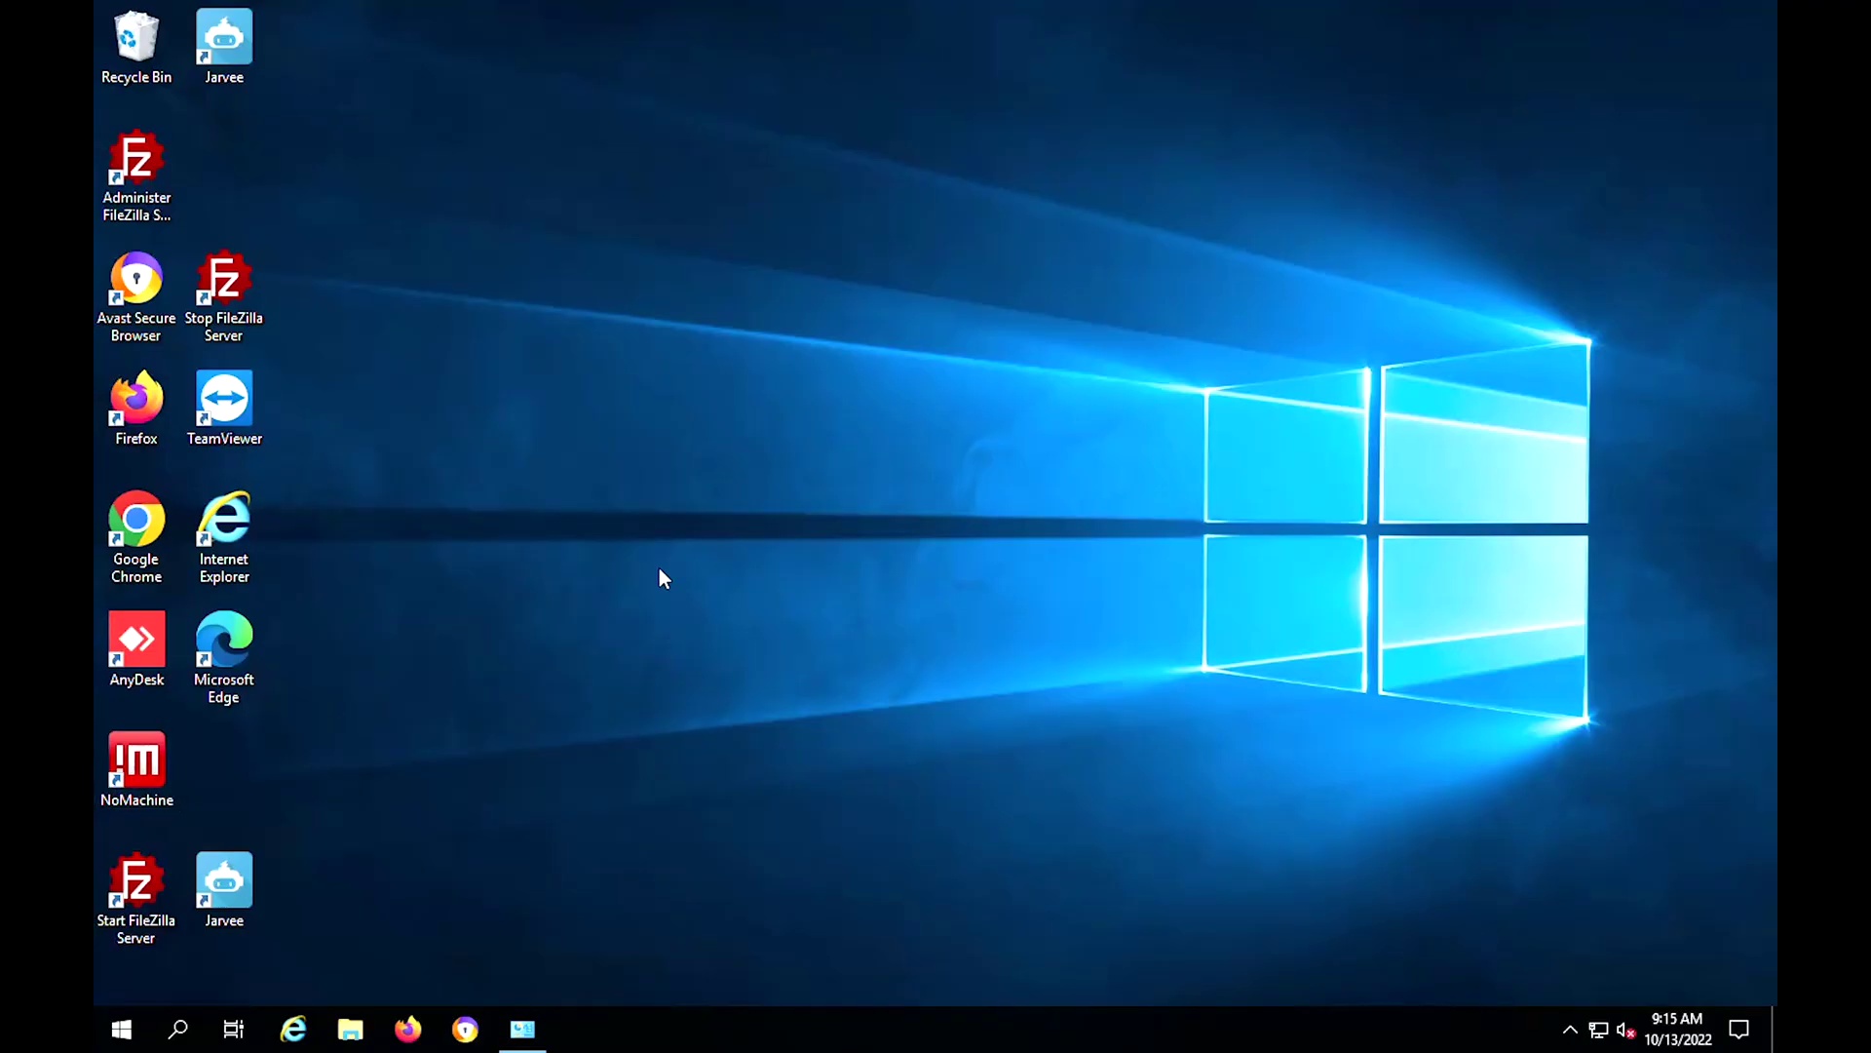
# Launch Server Manager from Start, which fails with application error 0xc0000135.
pyautogui.click(131, 1032)
pyautogui.click(513, 397)
# Search Start for cmd and run Command Prompt as administrator.
pyautogui.click(132, 1033)
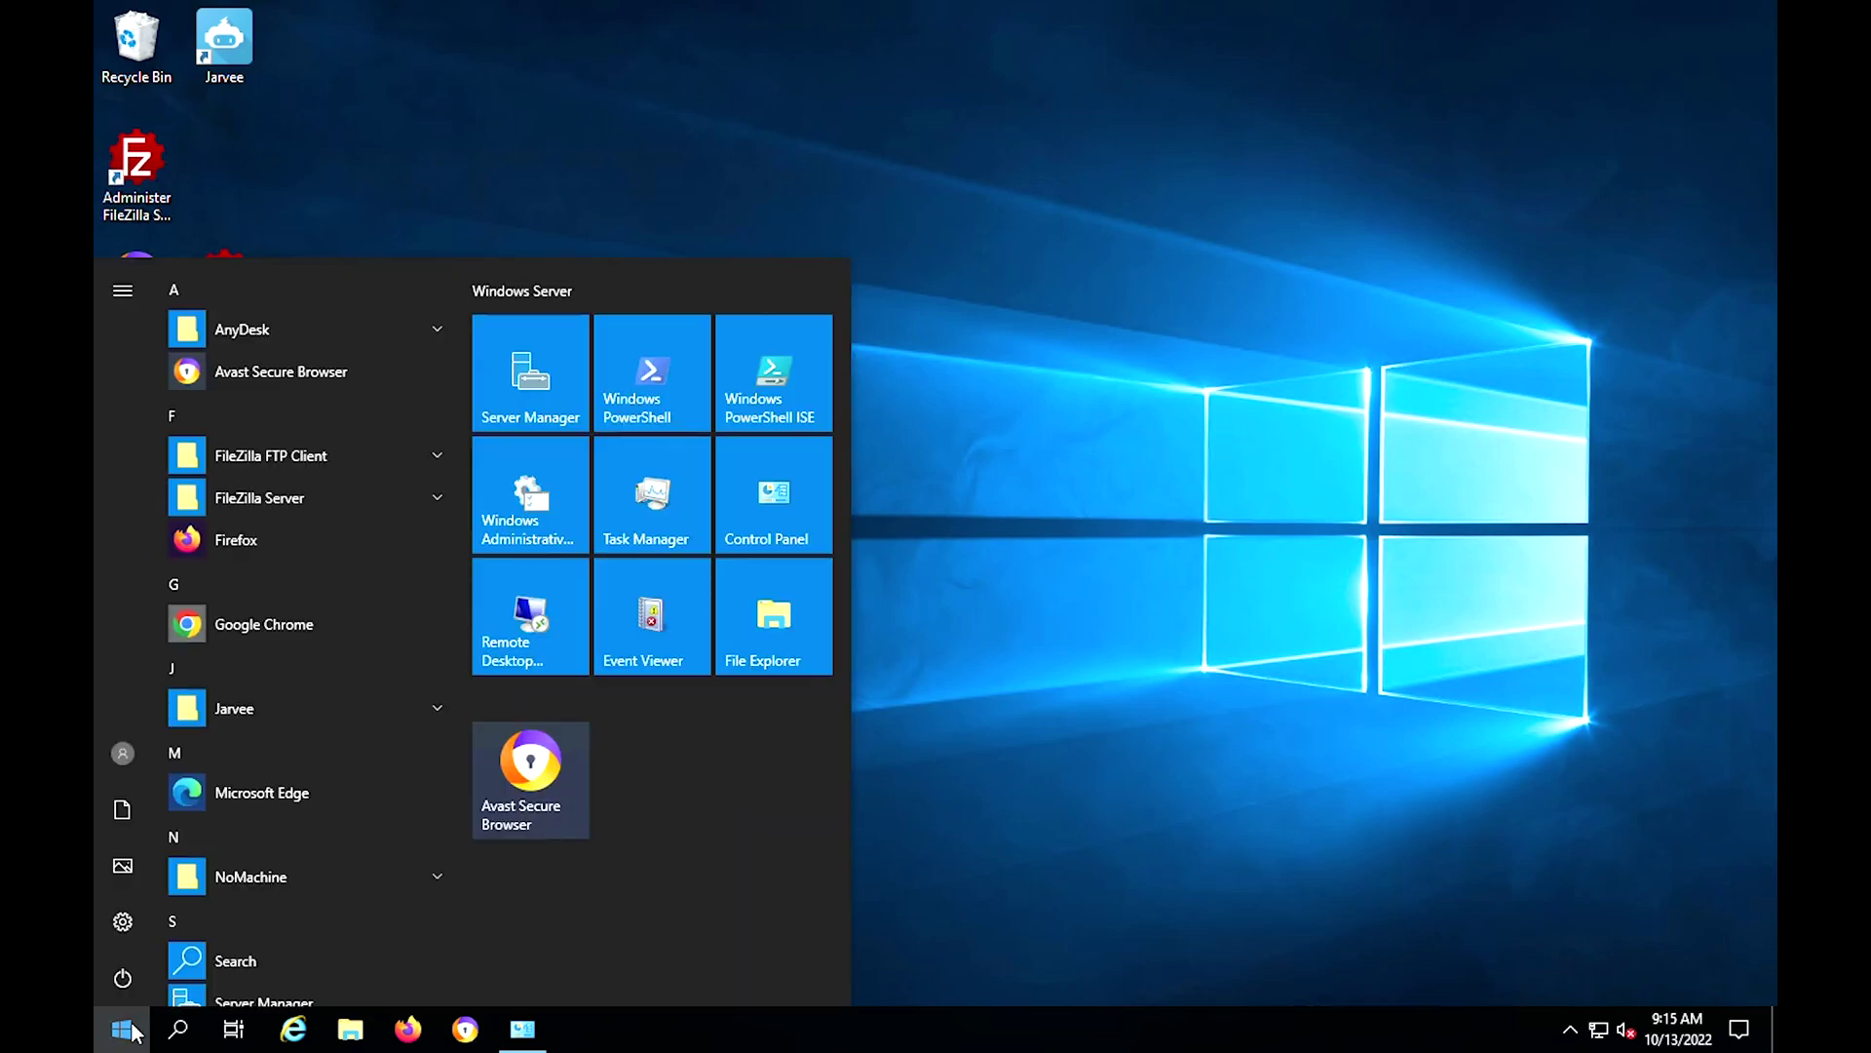
pyautogui.write('cmd')
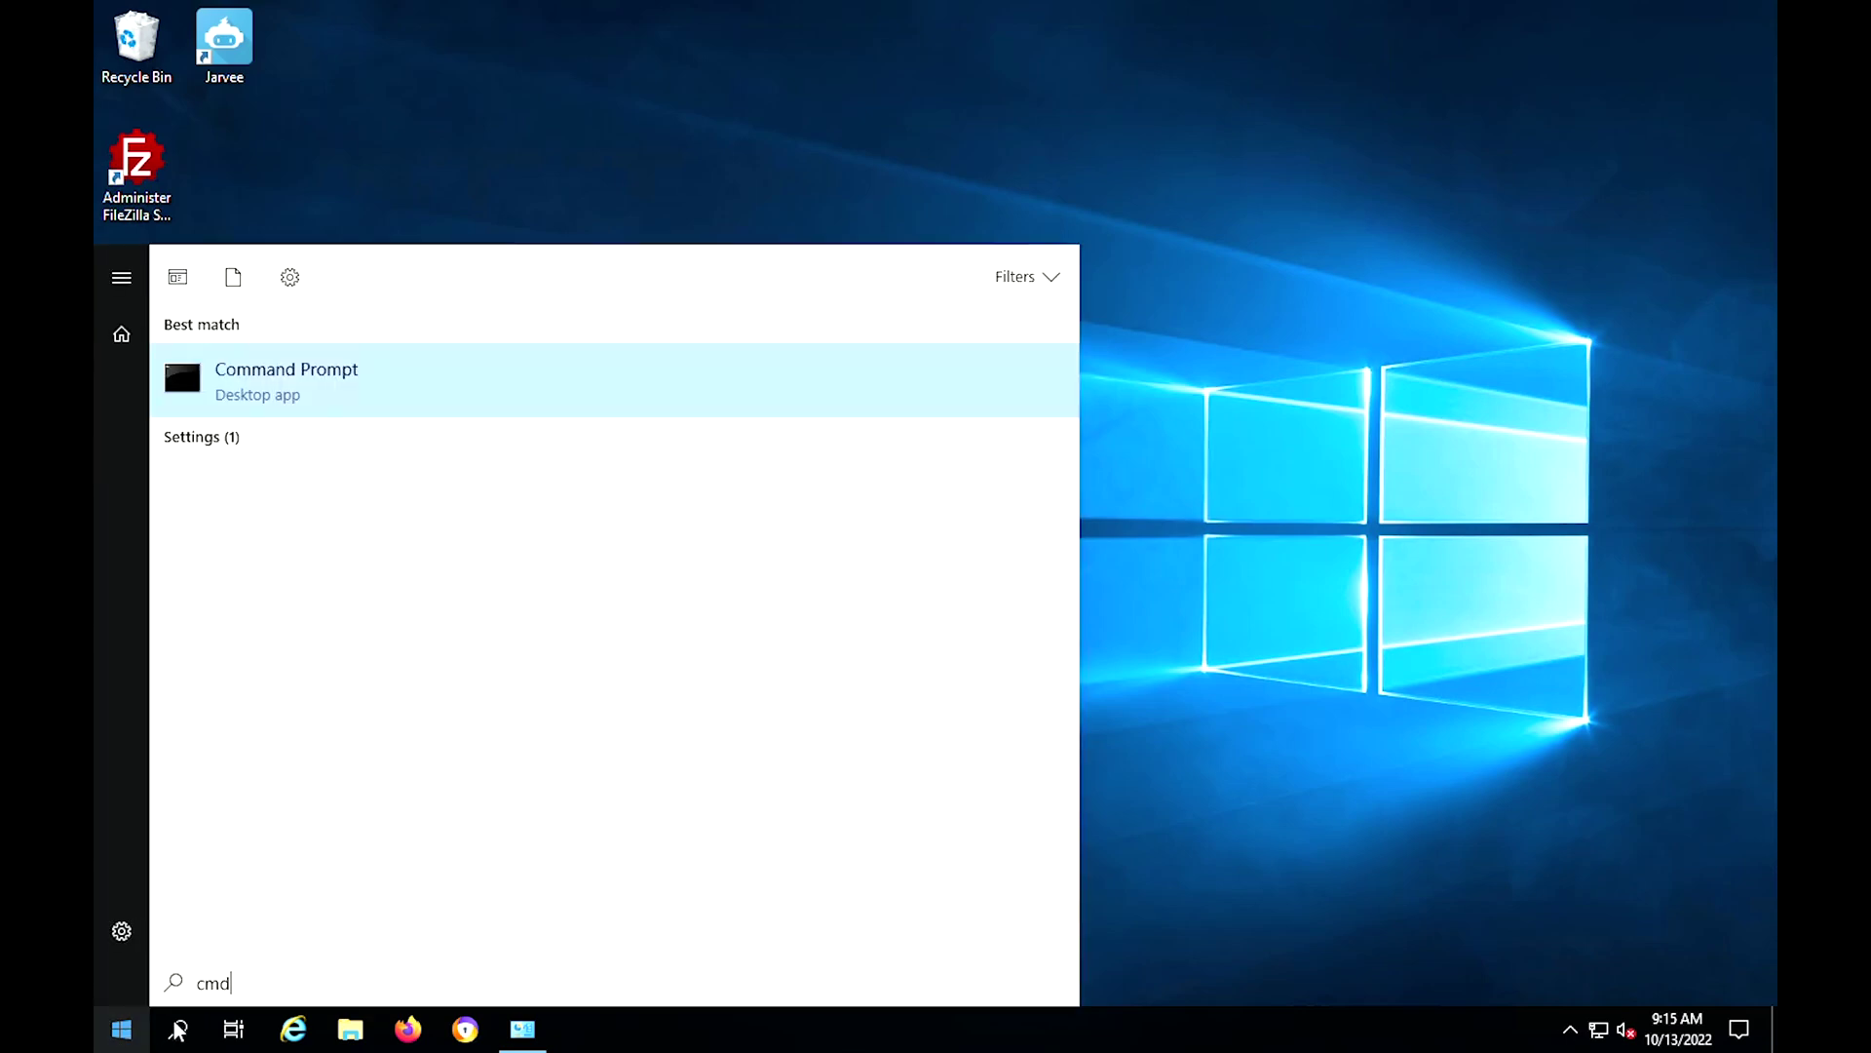
pyautogui.rightClick(415, 388)
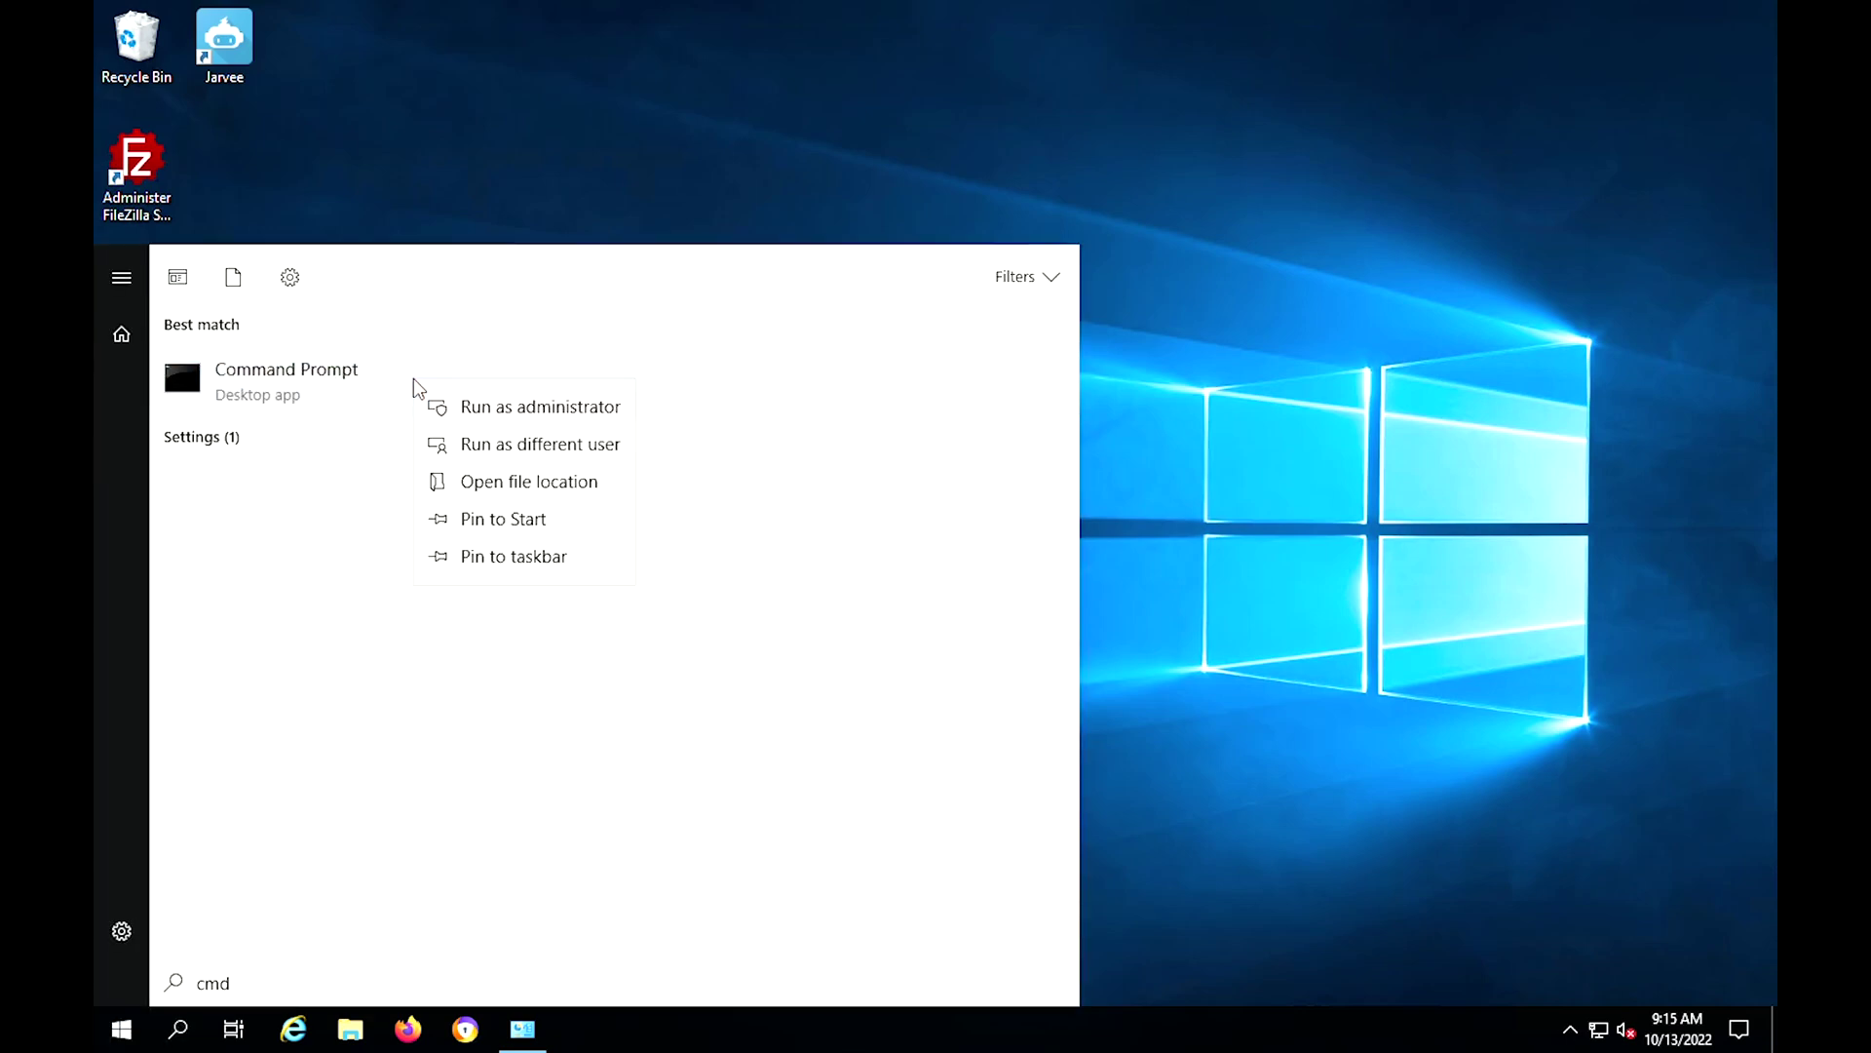
pyautogui.click(535, 408)
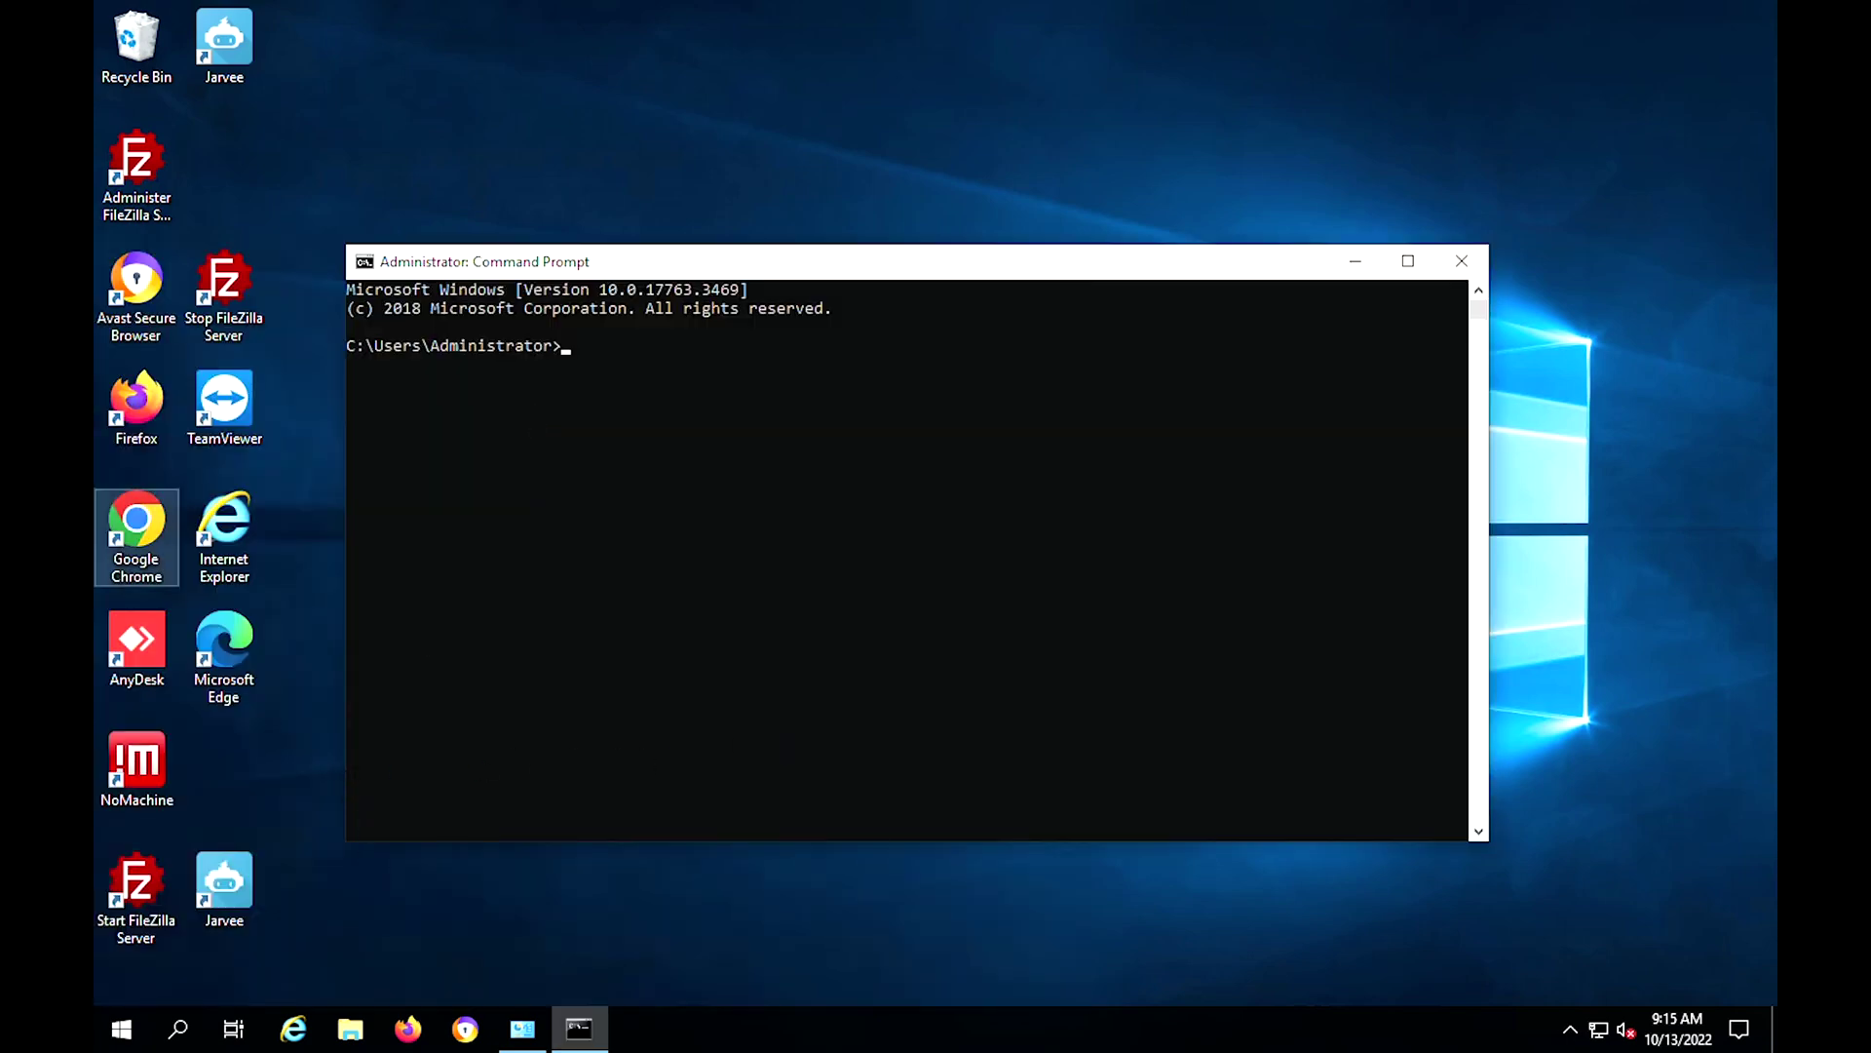
# Run DISM /online /enable-feature /all for NetFx3 and NetFx4, then restart.
pyautogui.click(573, 355)
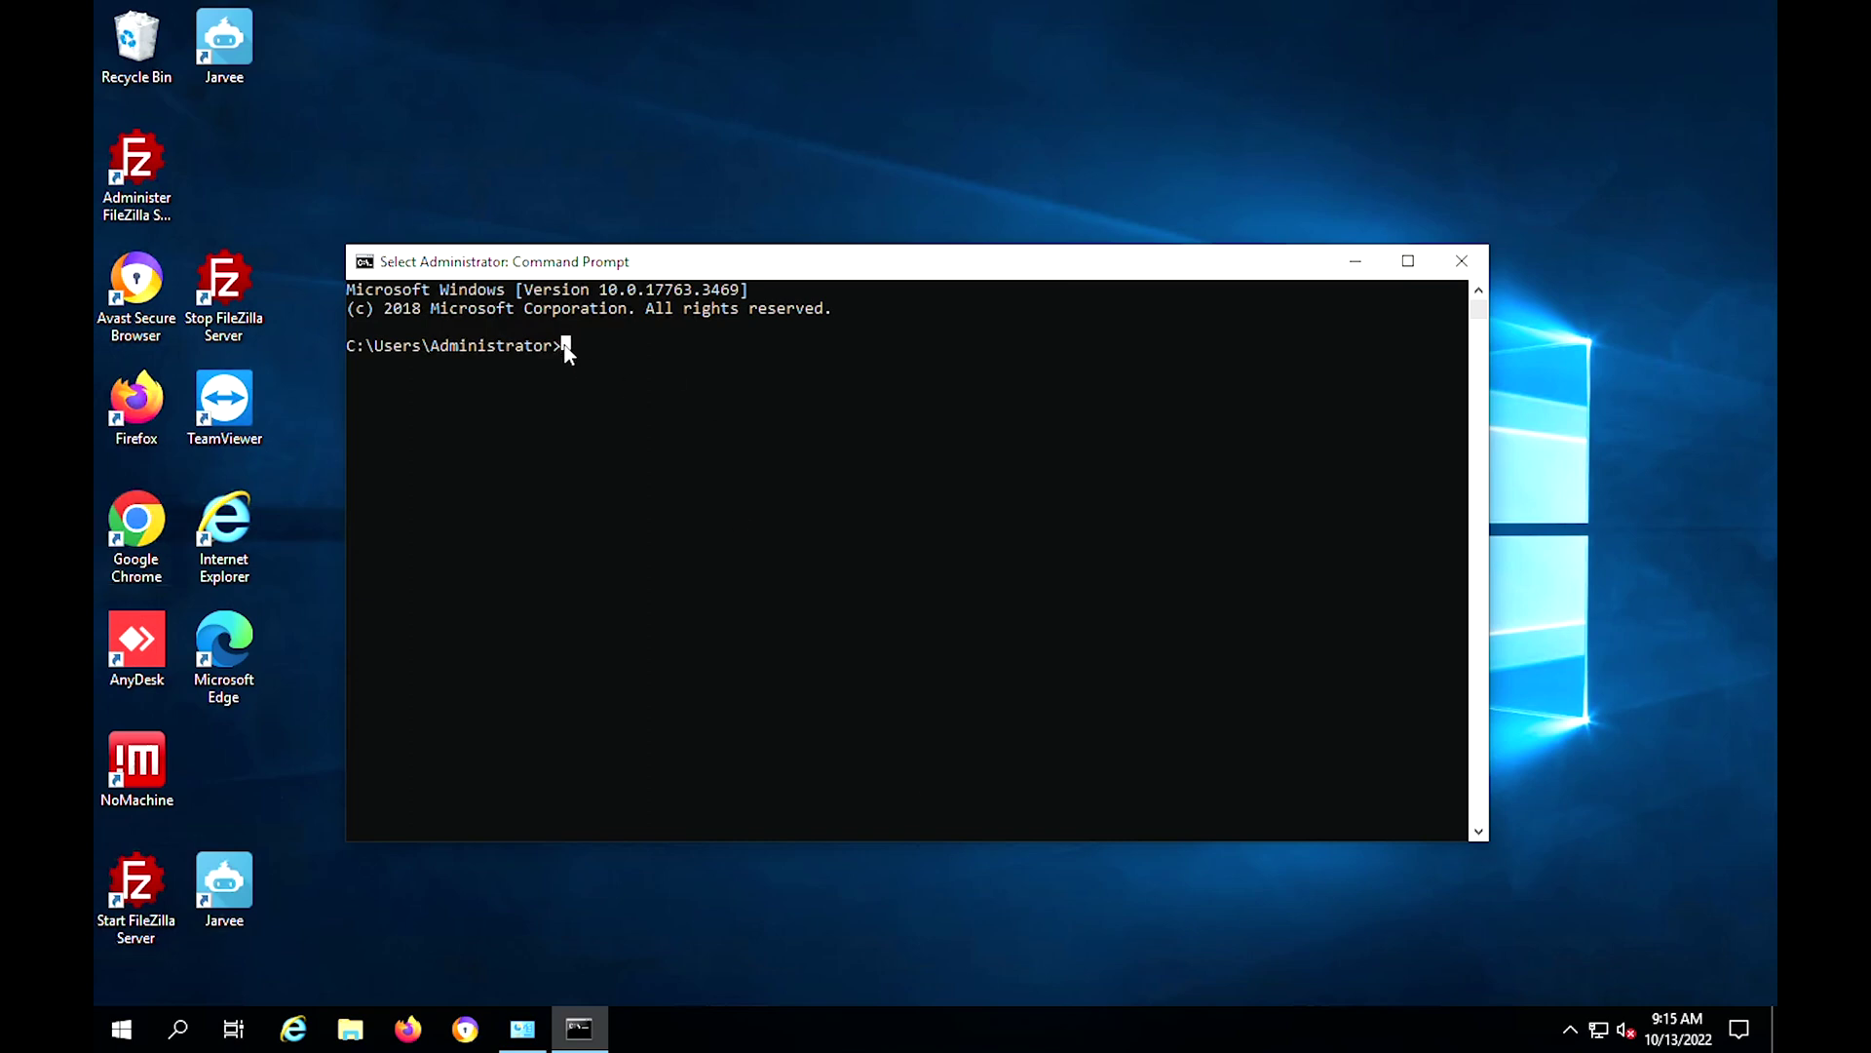
pyautogui.write('DISM.exe /online /enable-feature /all /featurename:NetFx3')
pyautogui.press('Return')
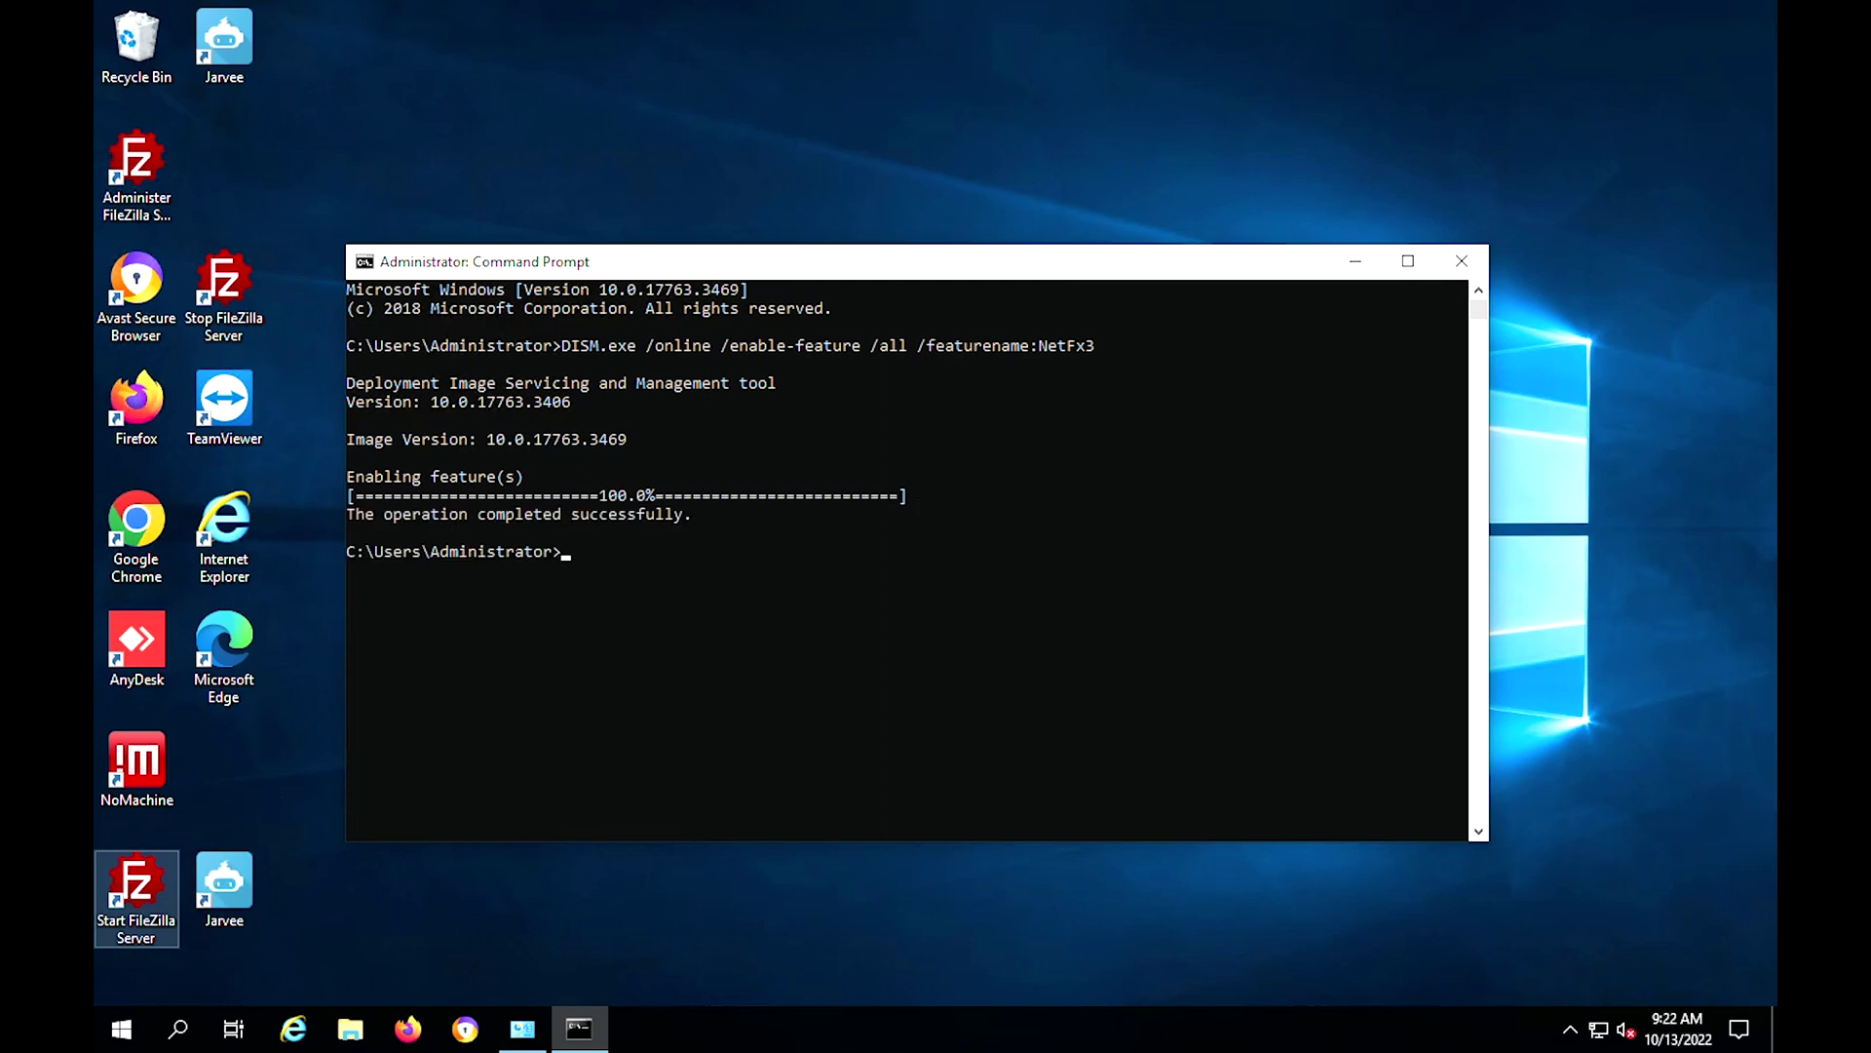
pyautogui.write('DISM.exe /online /enable-feature /all /featurename:NetFx4')
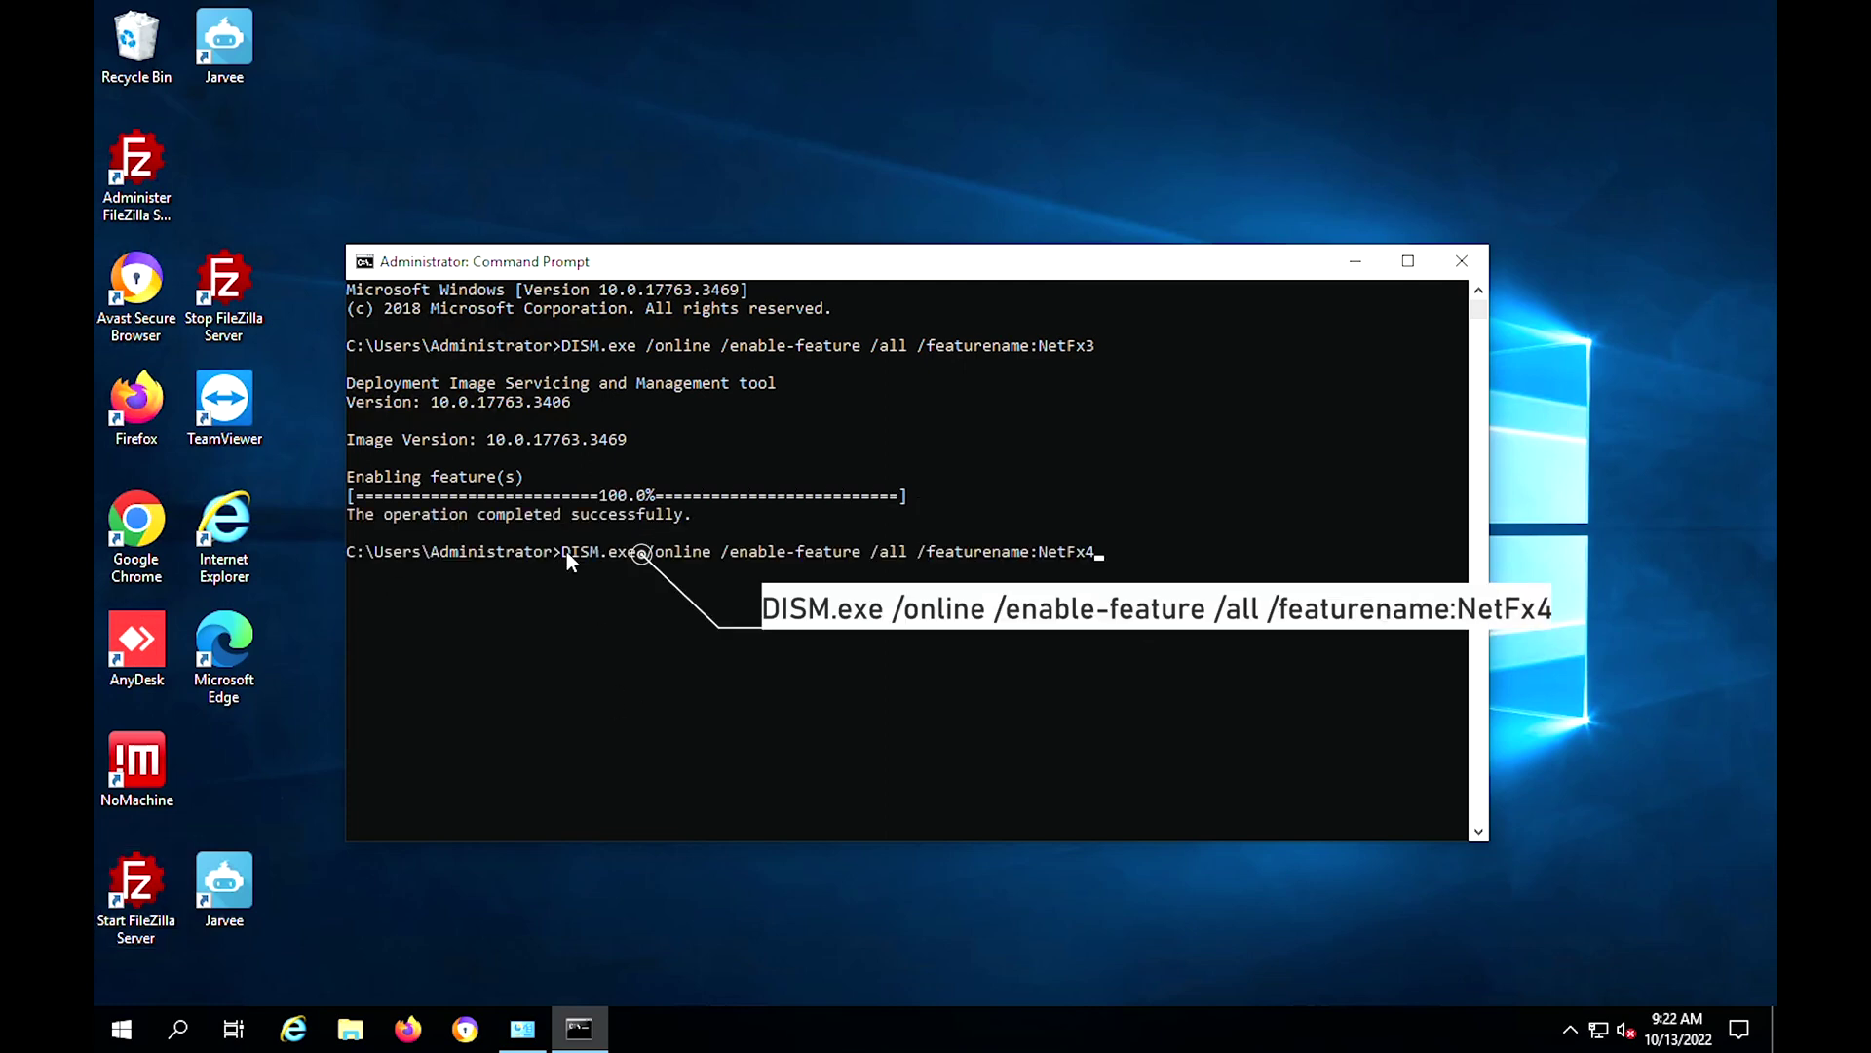
pyautogui.press('Return')
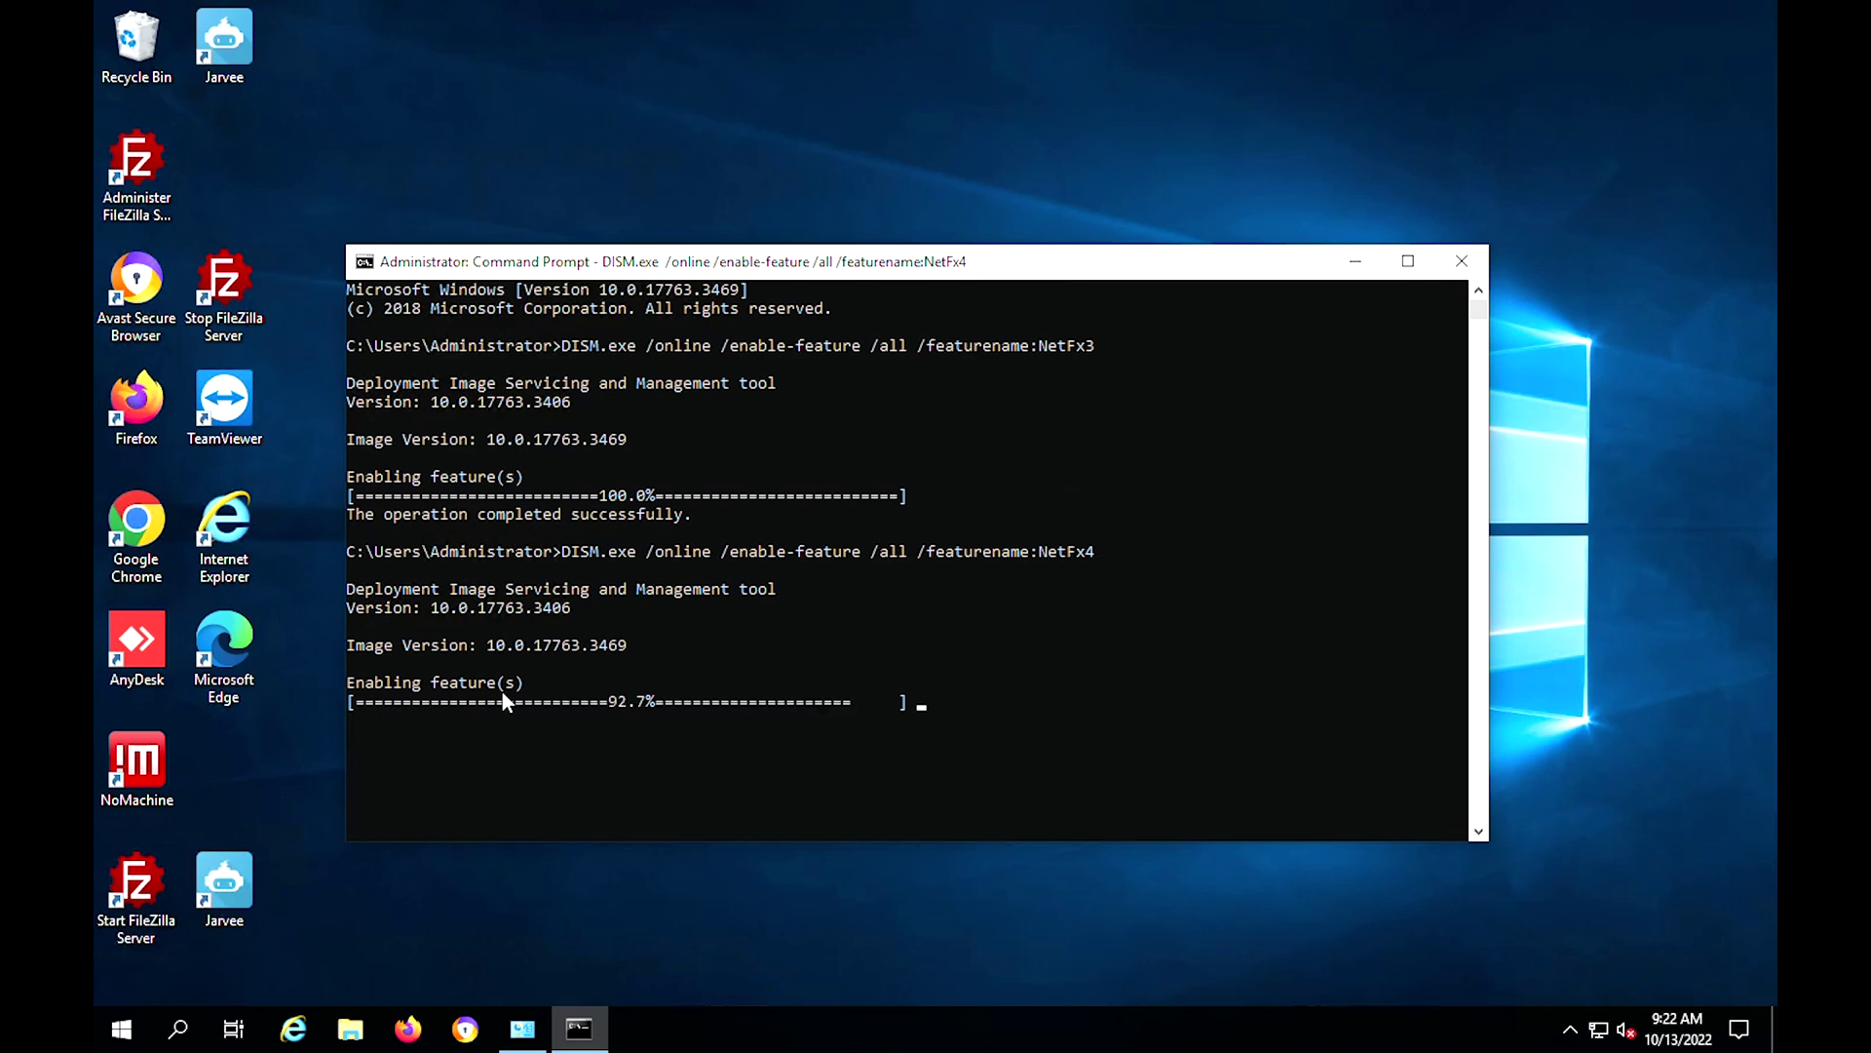
pyautogui.write('Y')
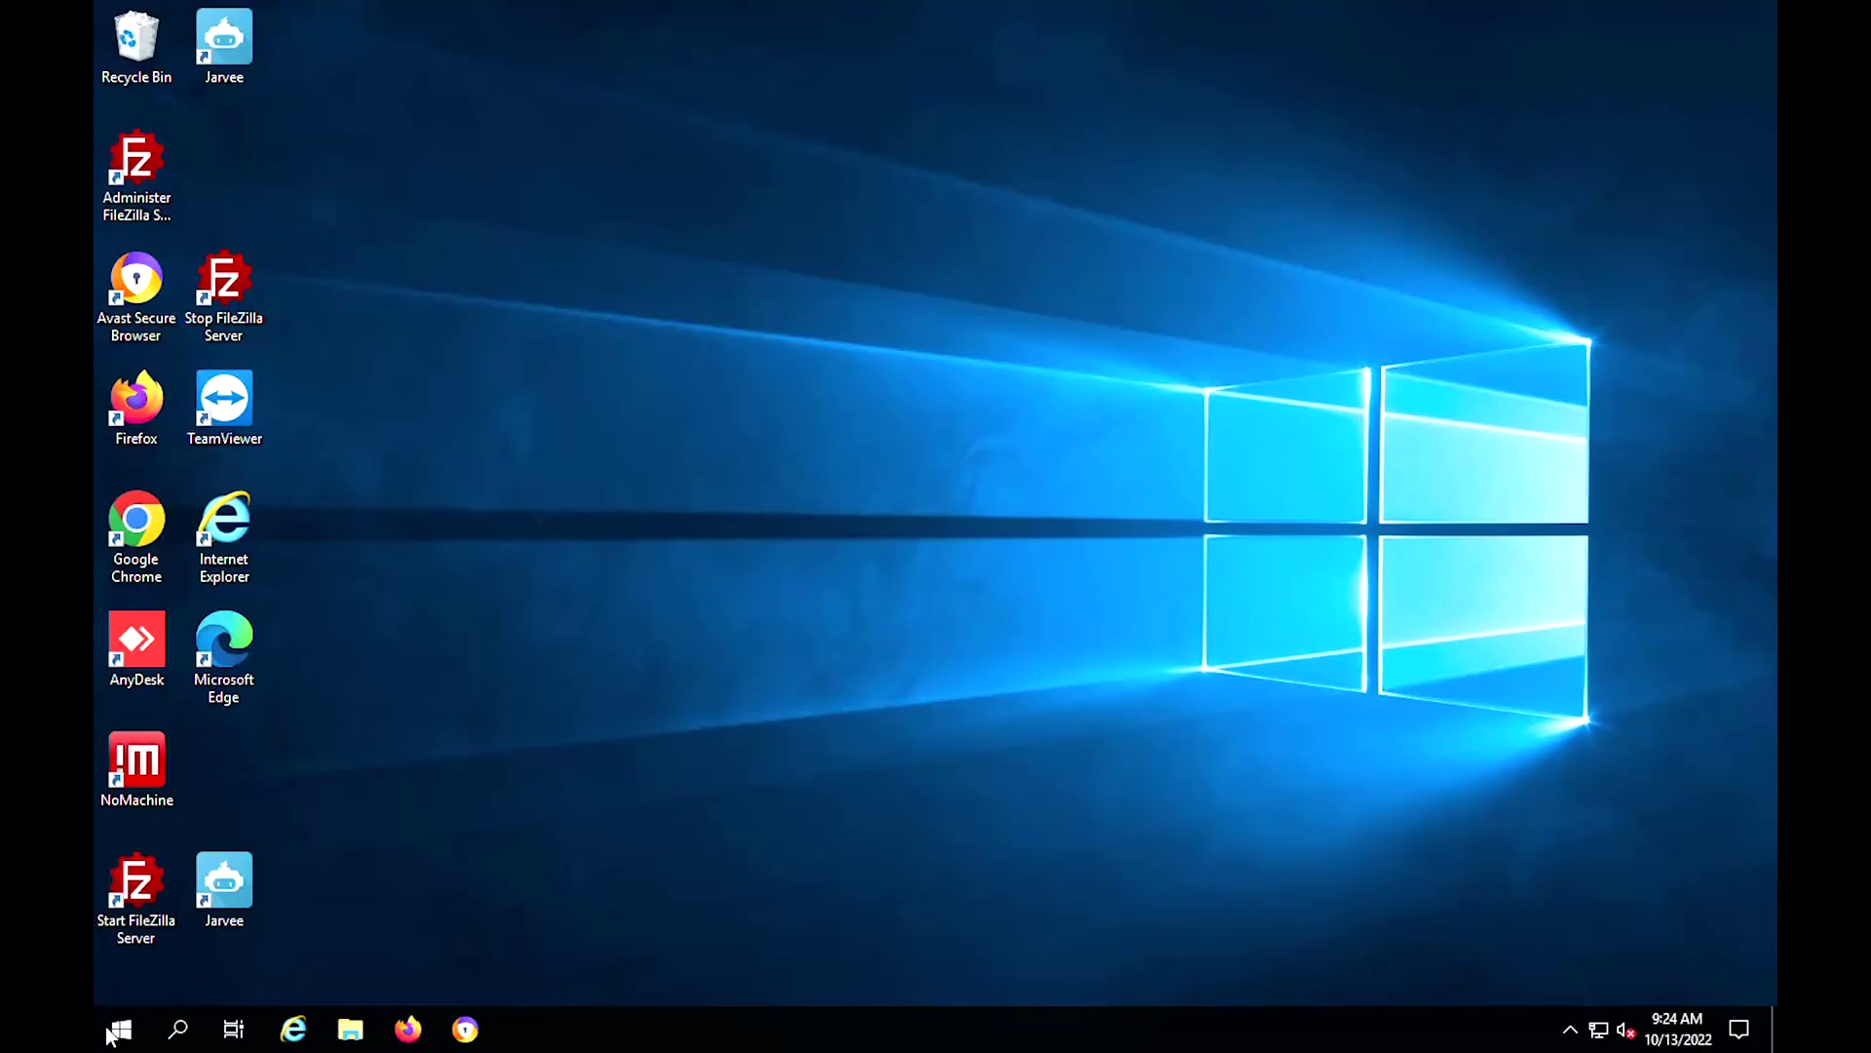
# Launch Server Manager again after the restart to check whether it works.
pyautogui.click(114, 1030)
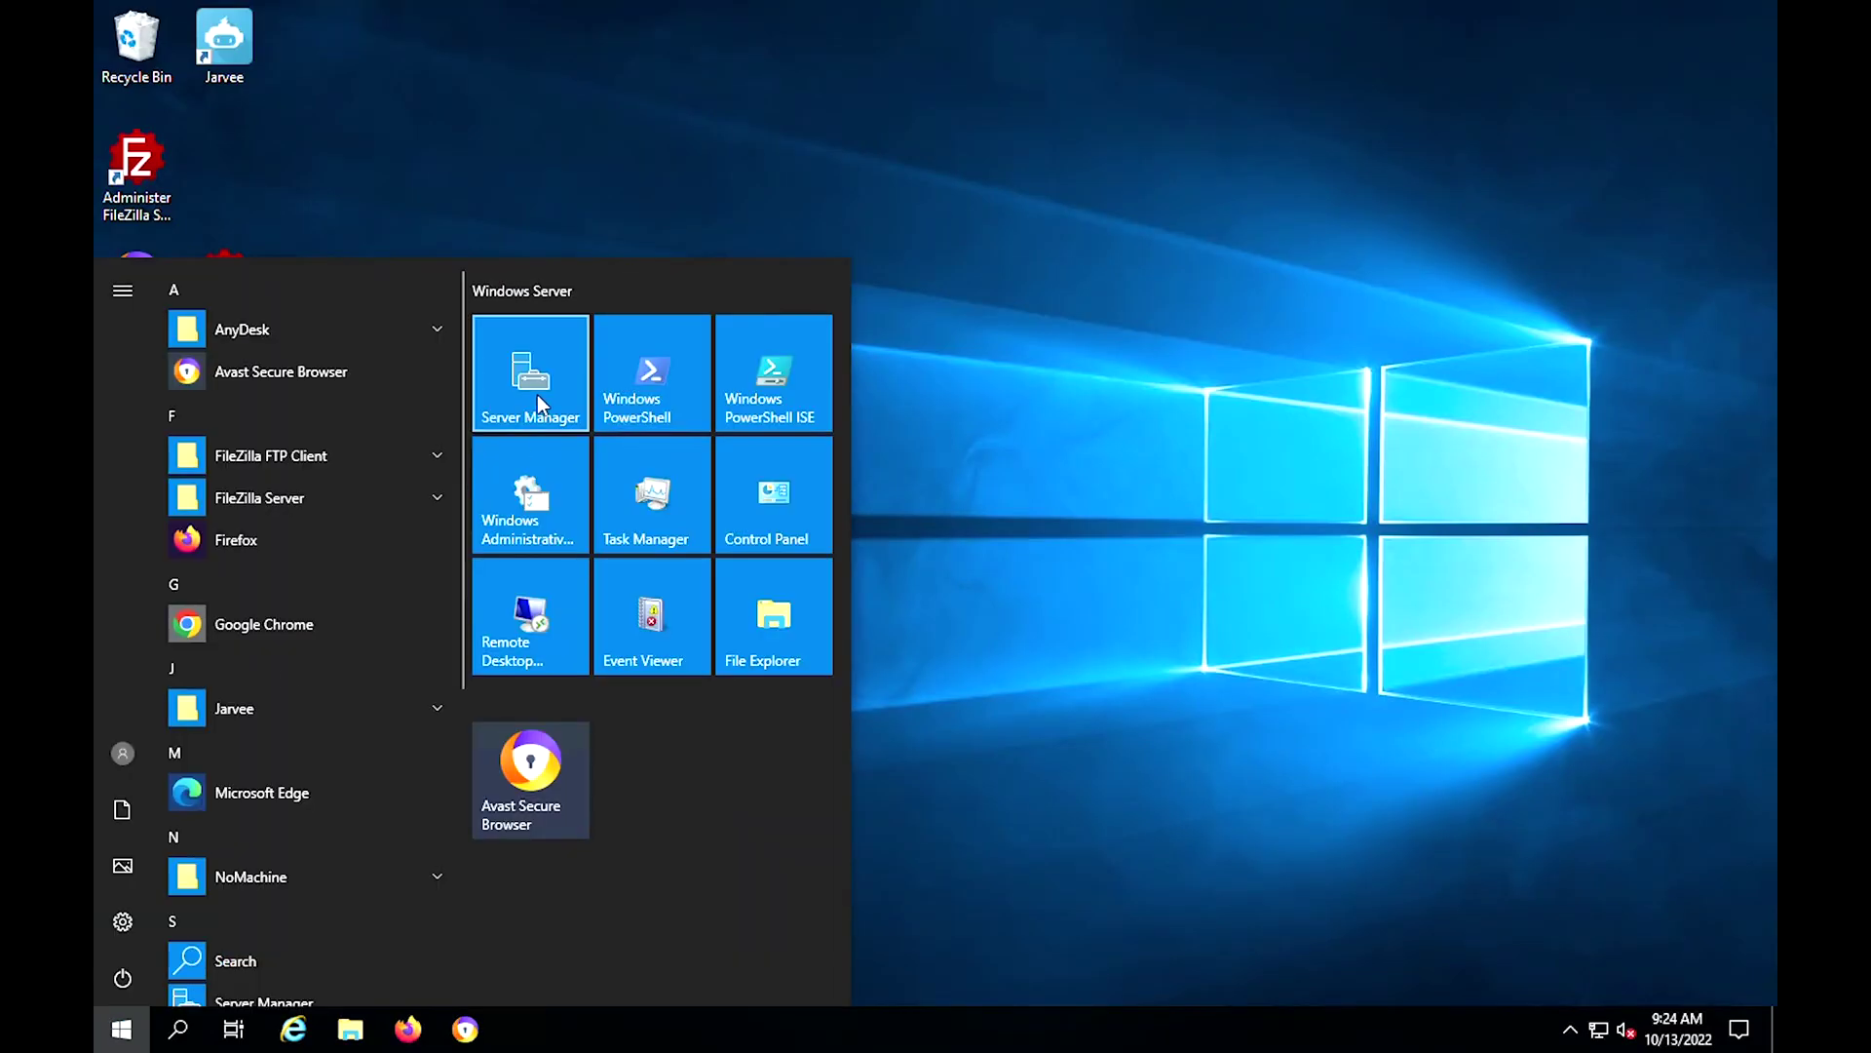
pyautogui.click(537, 402)
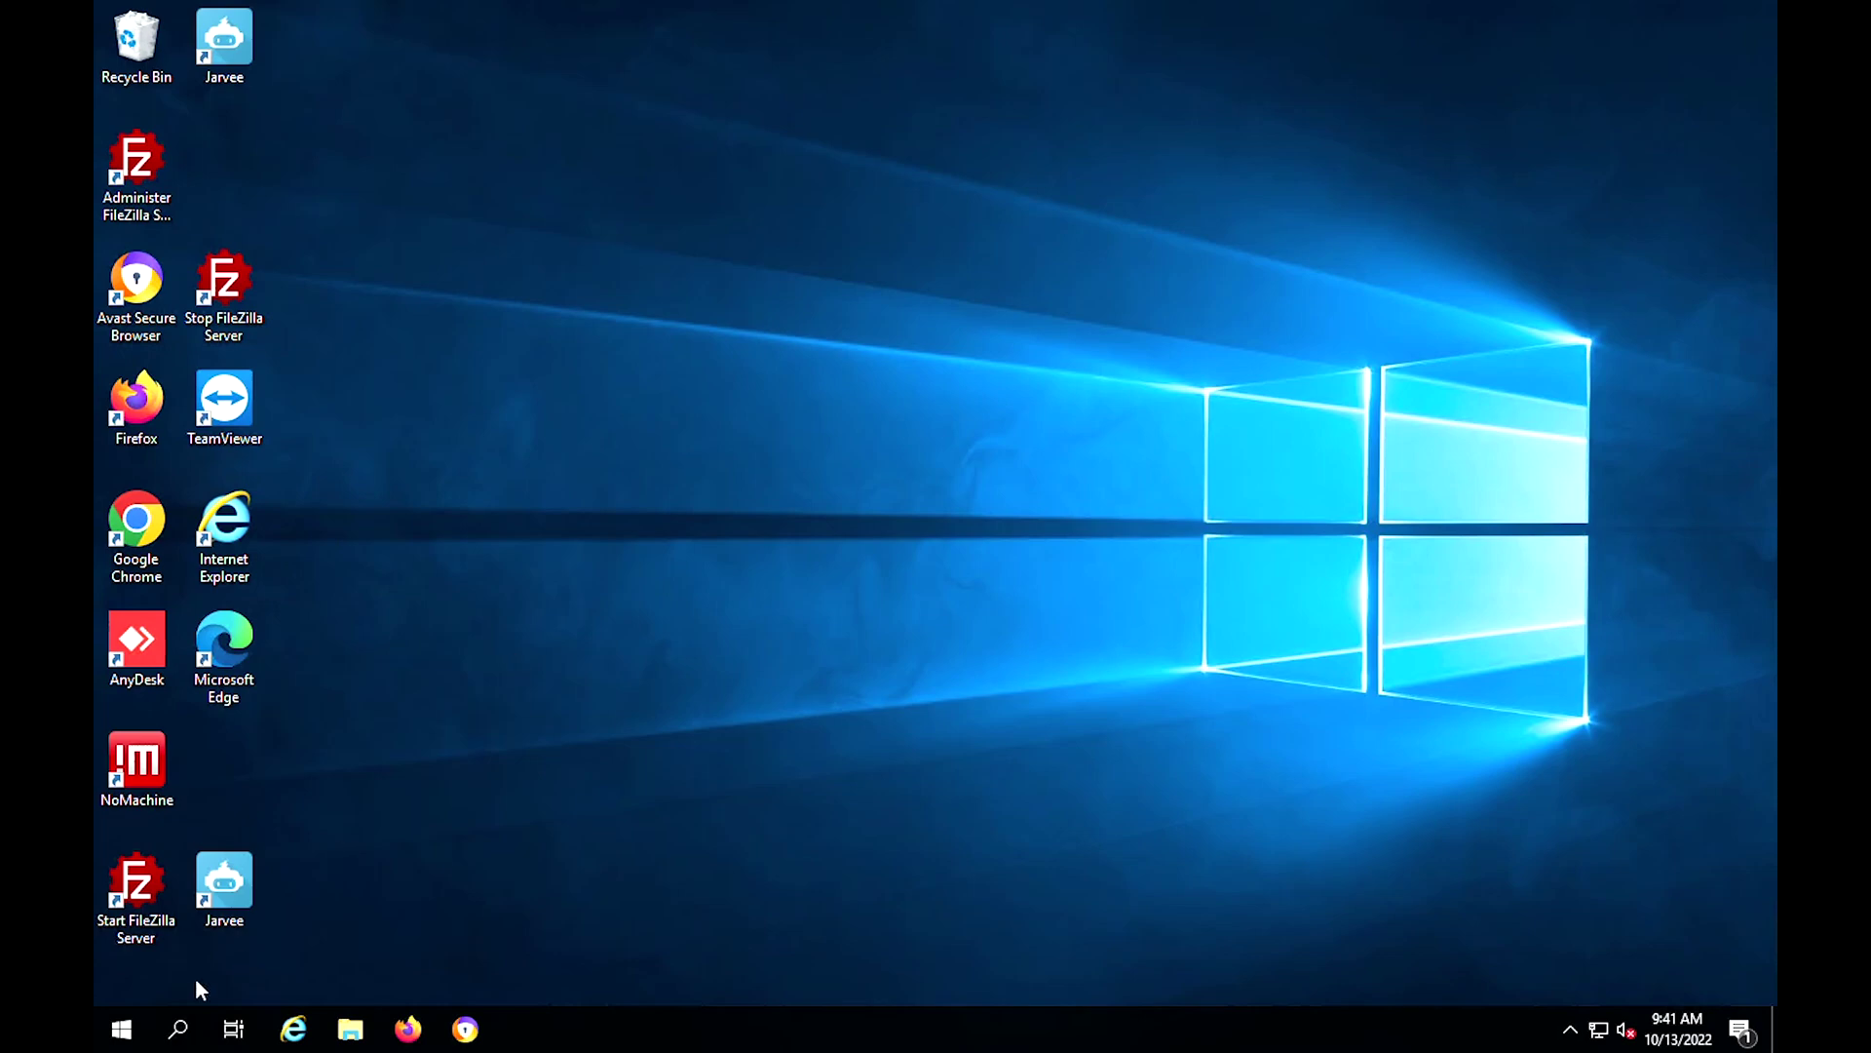
# Run Command Prompt as administrator from a Start search.
pyautogui.click(124, 1029)
pyautogui.write('smd')
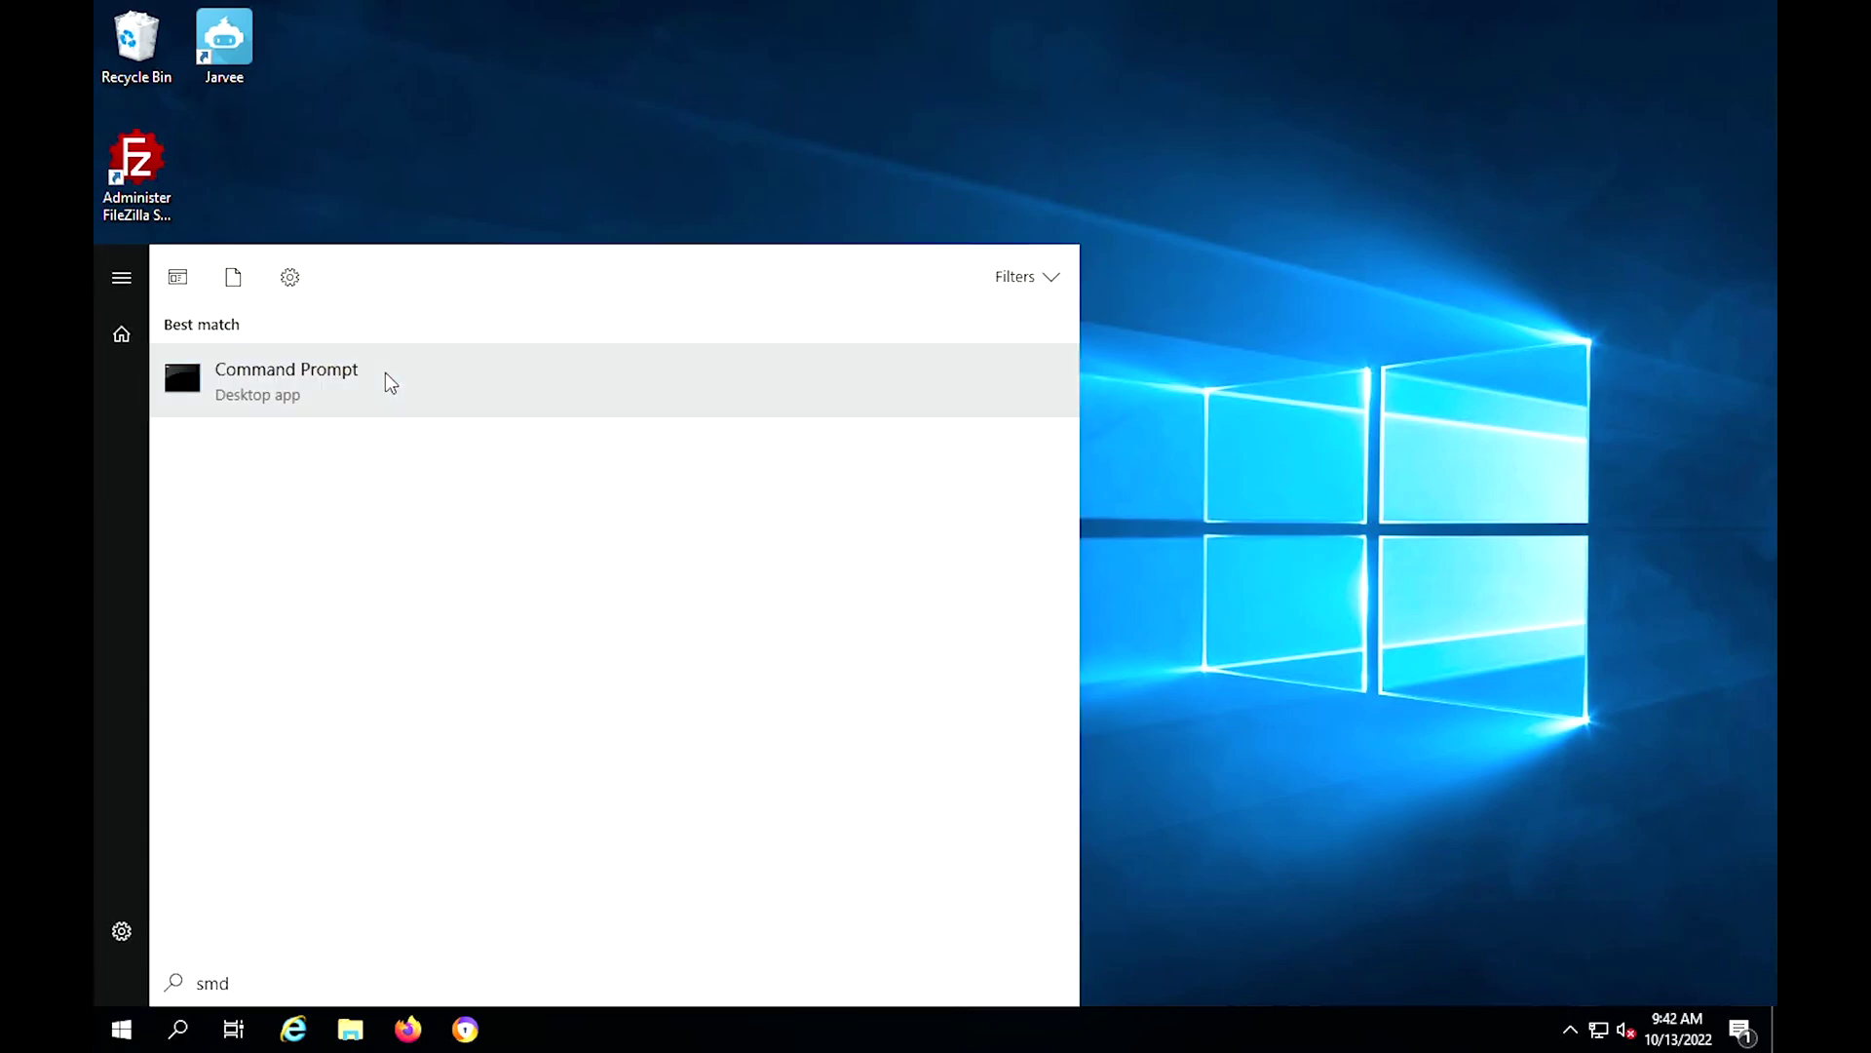
pyautogui.rightClick(386, 383)
pyautogui.click(437, 408)
# Run sfc /scannow and let verification reach 100% with no integrity violations.
pyautogui.click(405, 175)
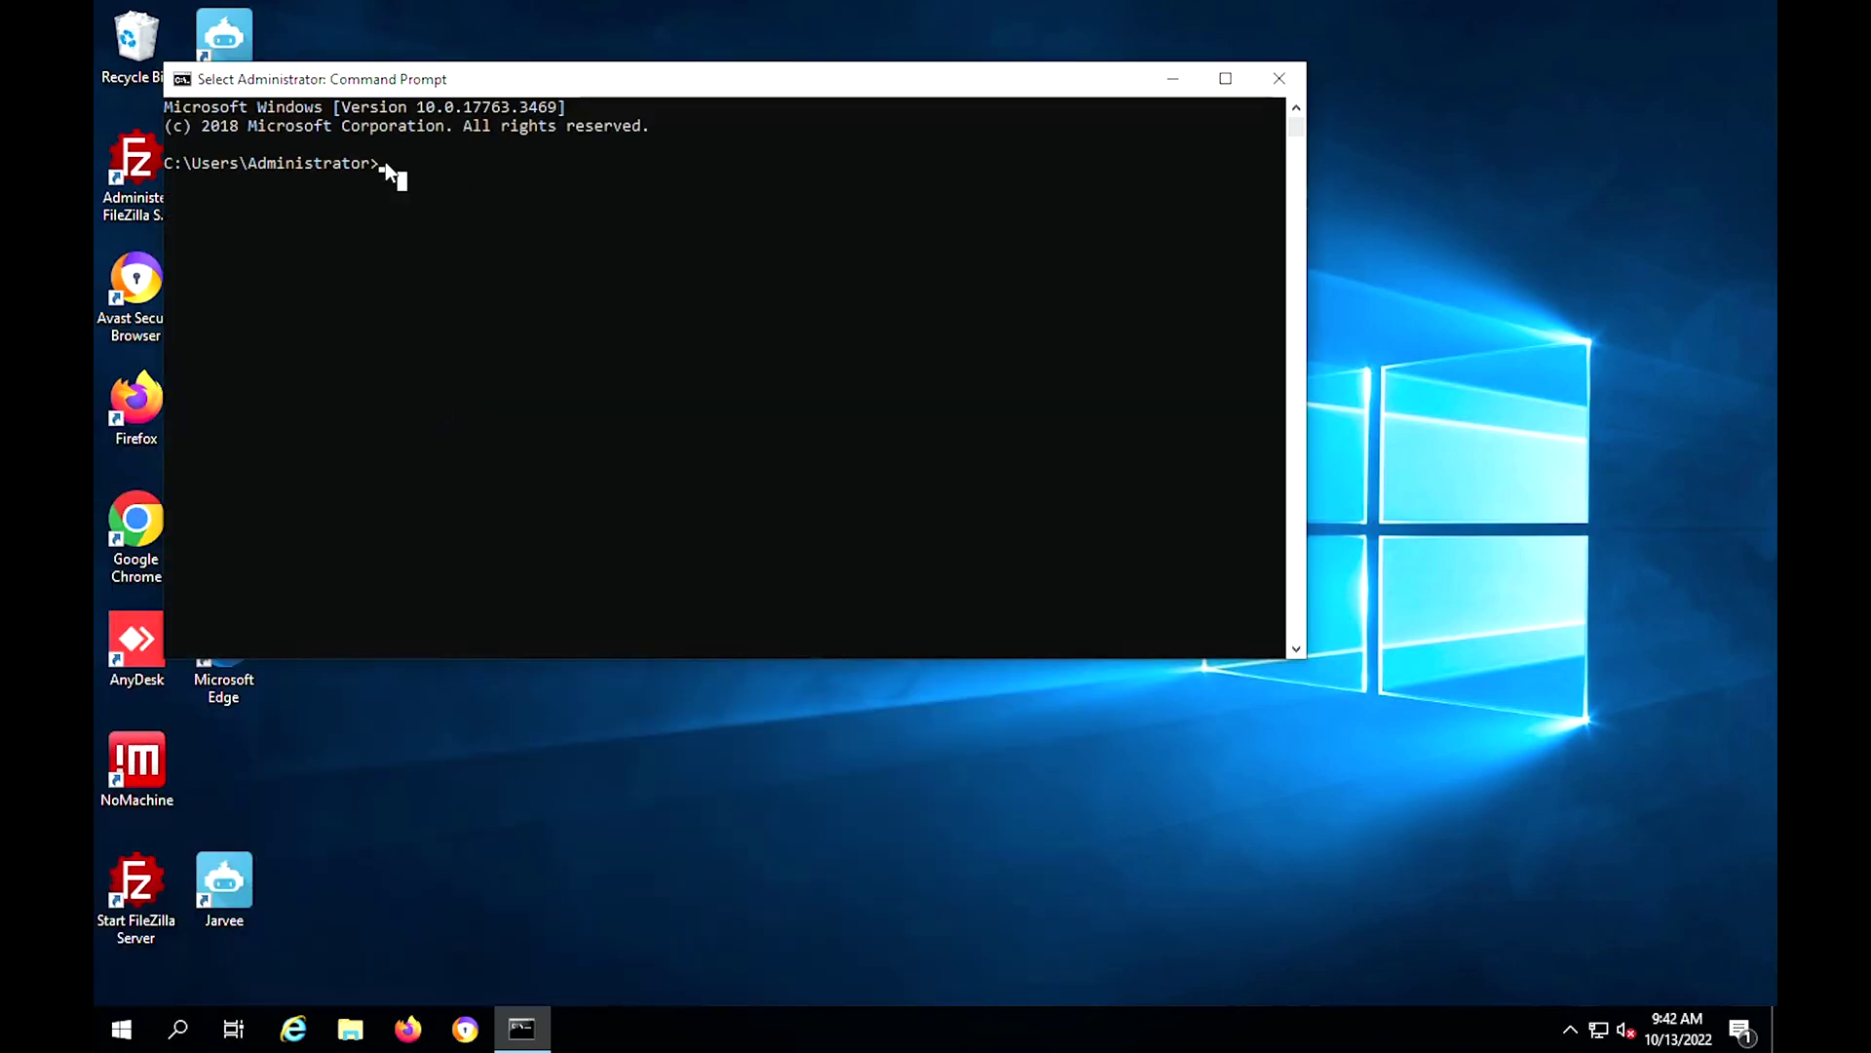
pyautogui.write('sfc /scannow')
pyautogui.press('Return')
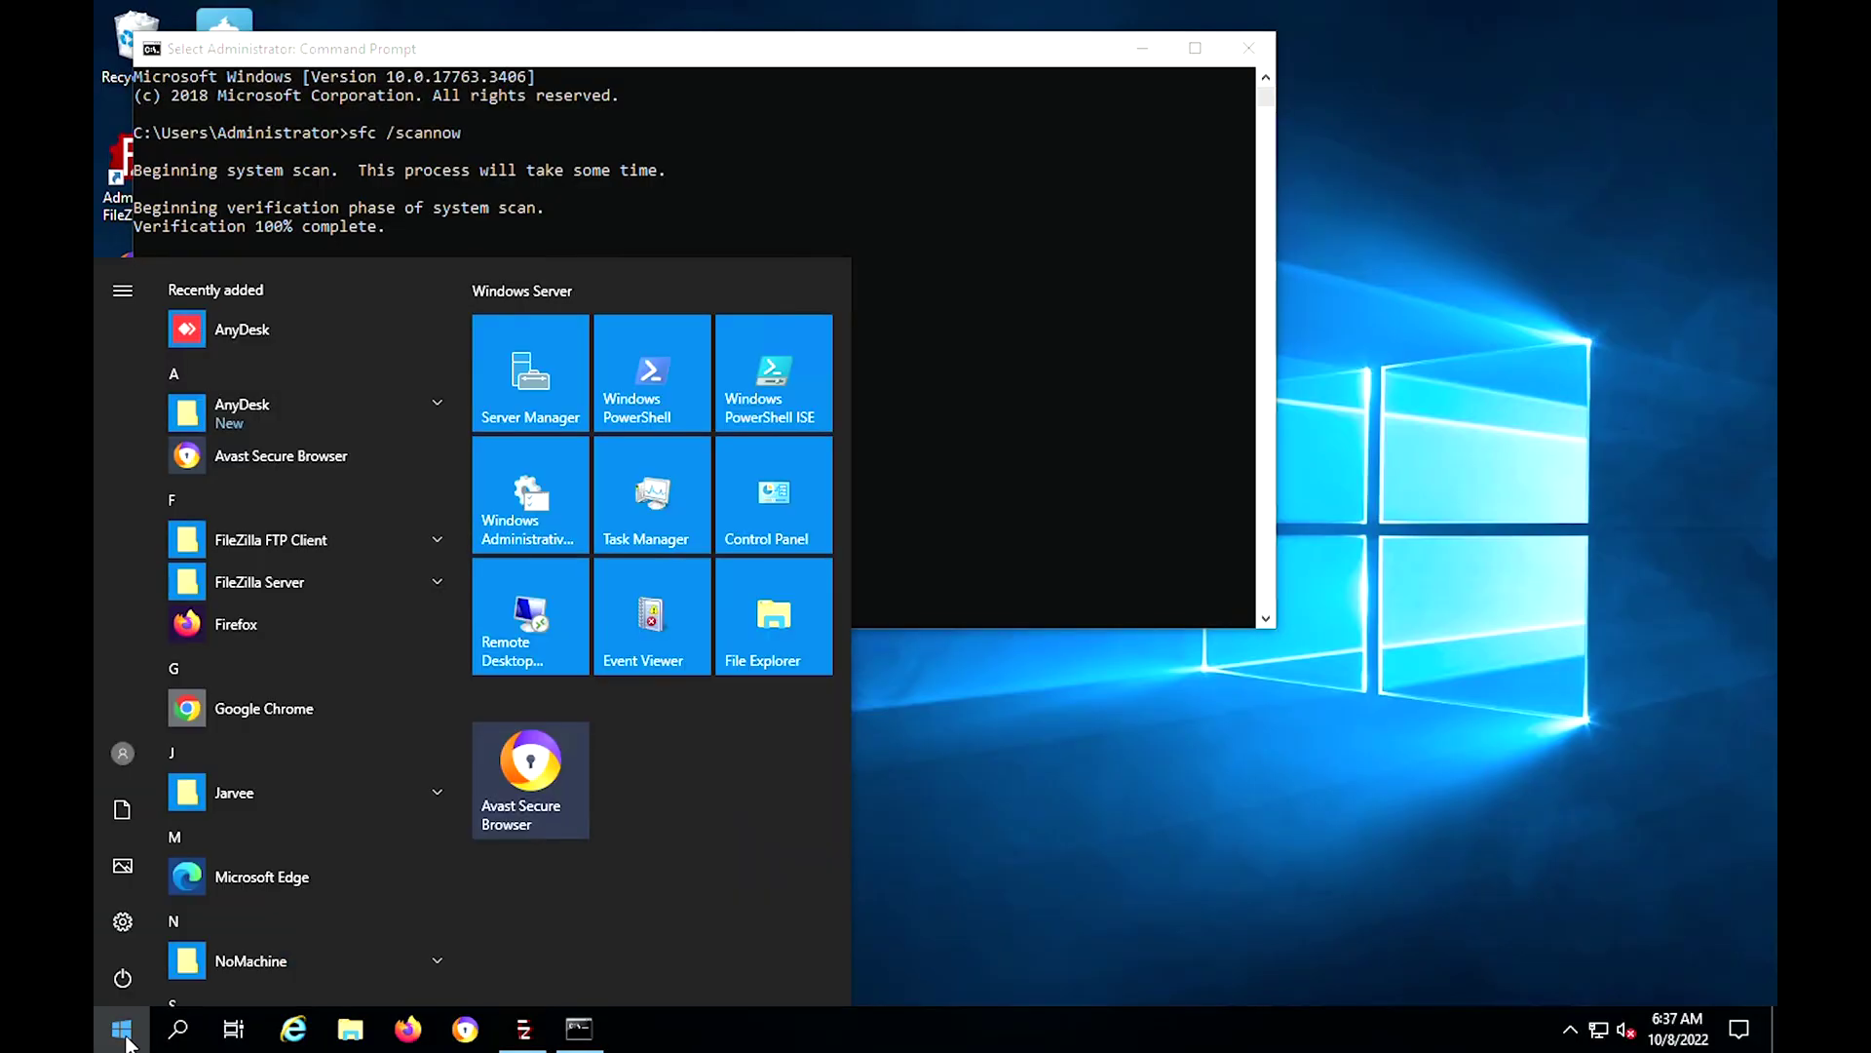
pyautogui.write('check')
# Check Windows Update for new updates, finding the KB5017379 cumulative update.
pyautogui.click(301, 378)
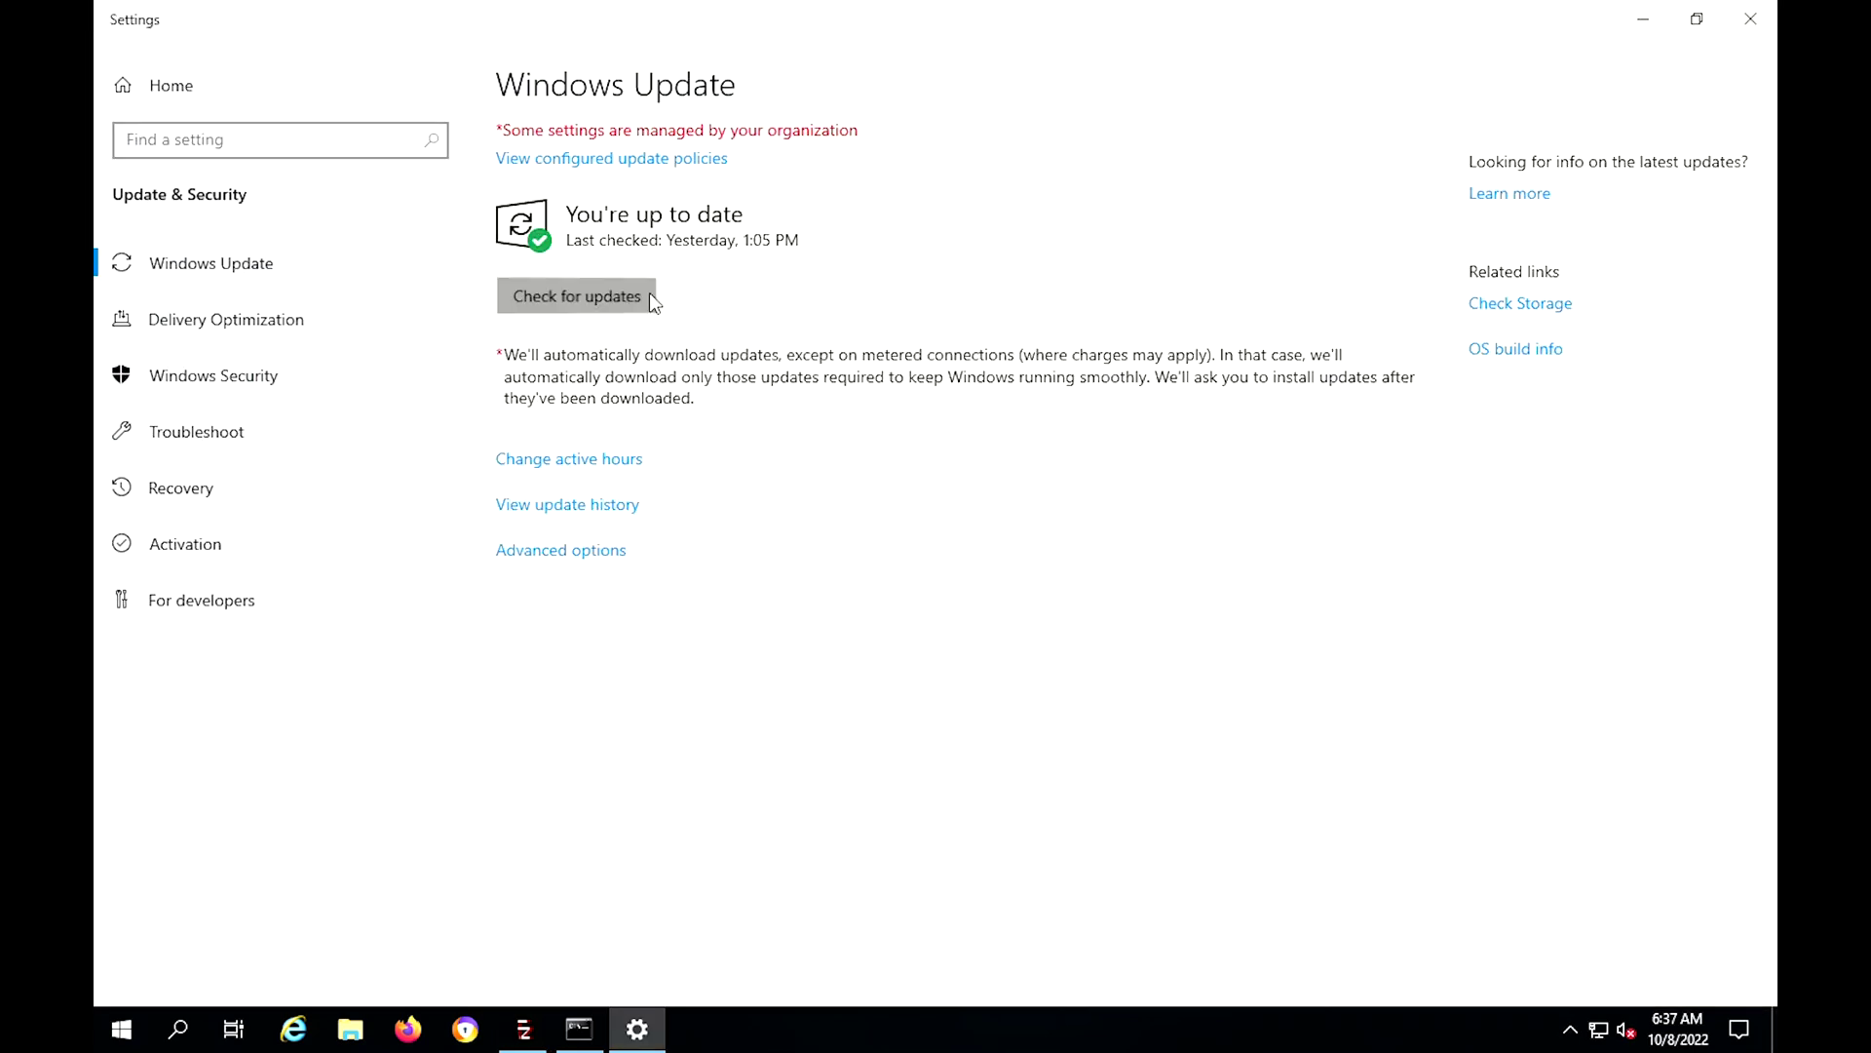
pyautogui.click(650, 295)
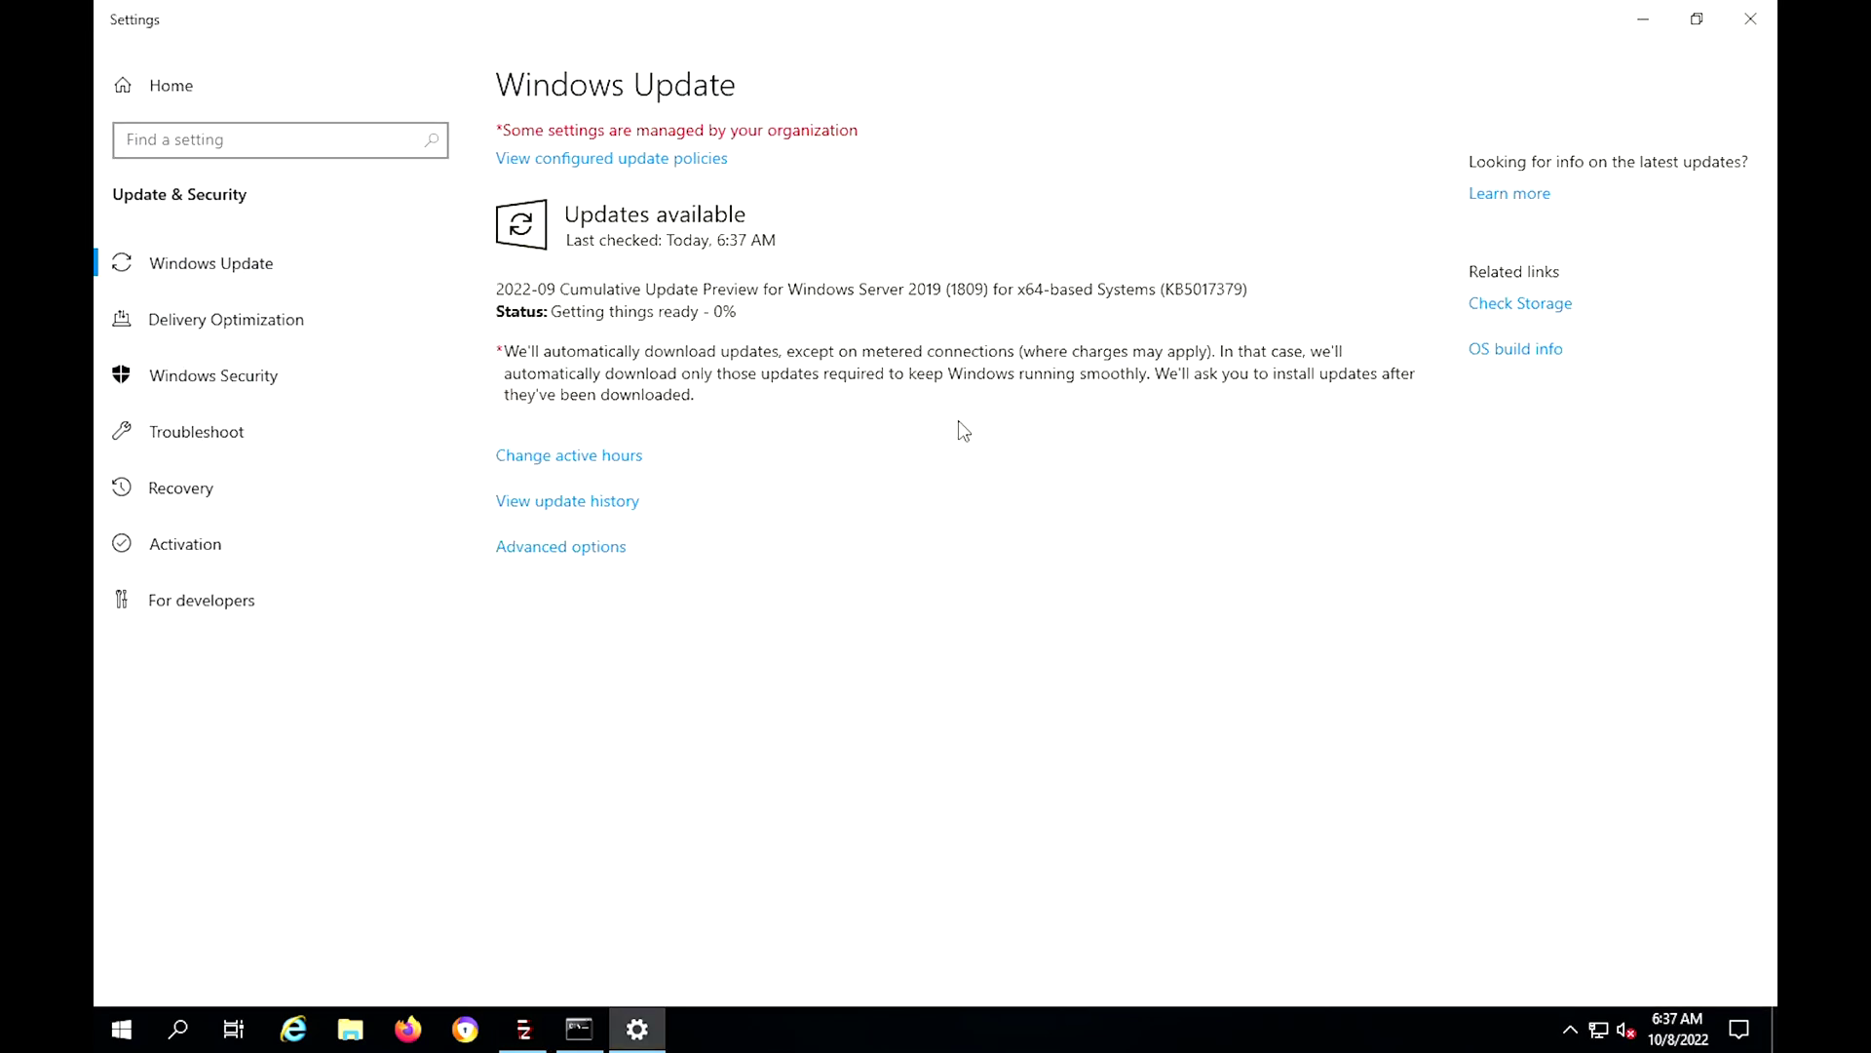